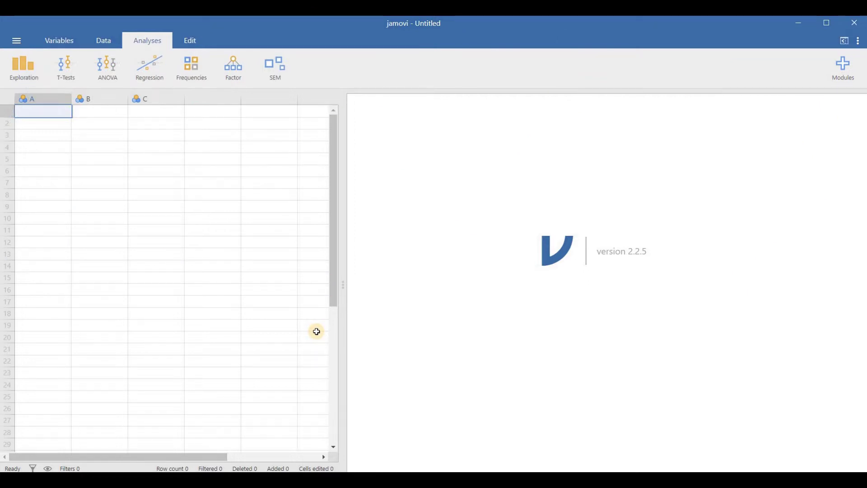
pyautogui.click(65, 78)
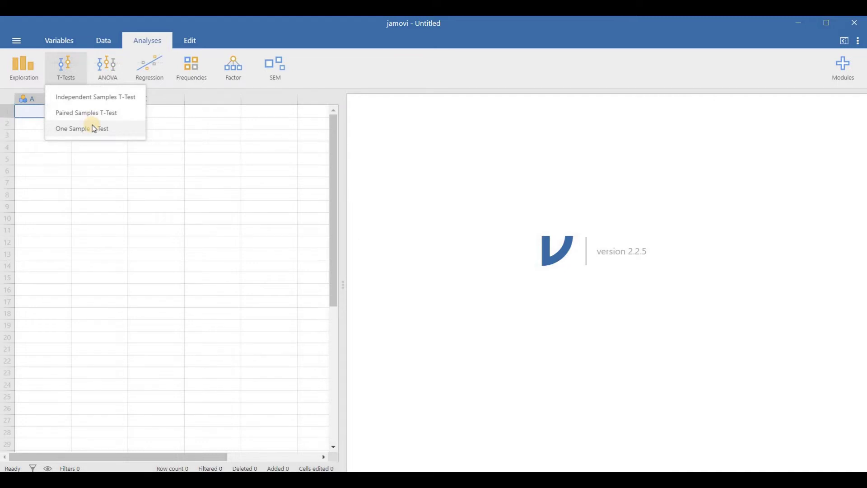
pyautogui.click(124, 185)
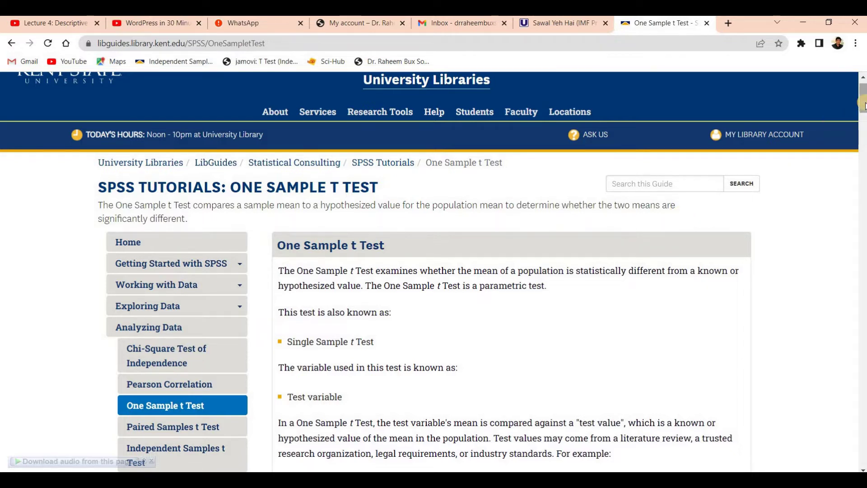
# - Read the One Sample t Test introduction in the SPSS tutorial, covering its definition, alternative name, test variable and test value
pyautogui.moveTo(863, 108); pyautogui.dragTo(863, 119)
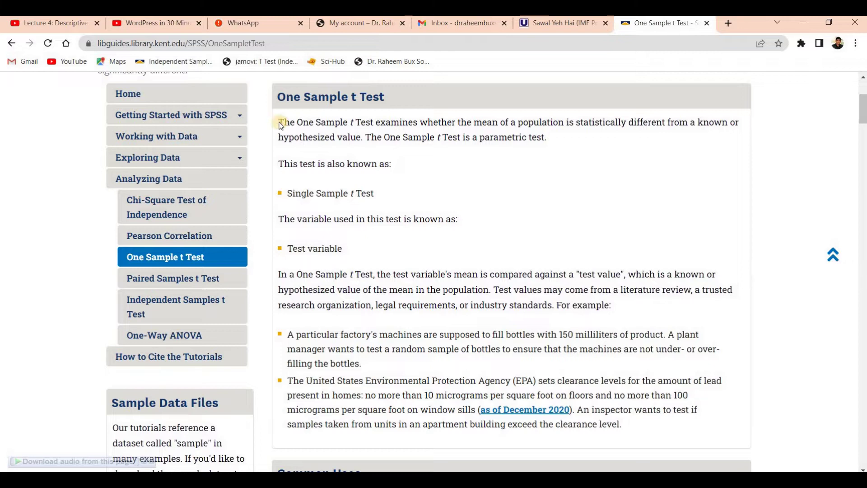
pyautogui.moveTo(279, 123); pyautogui.dragTo(362, 138)
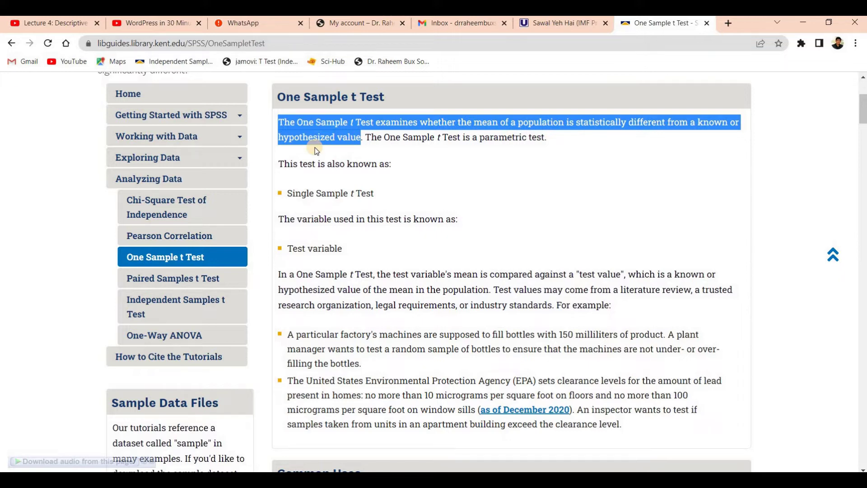
pyautogui.moveTo(365, 137); pyautogui.dragTo(544, 138)
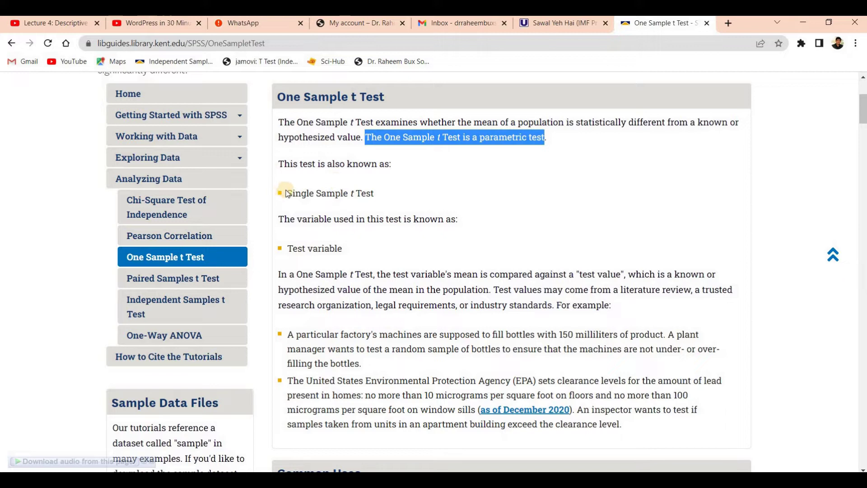
pyautogui.moveTo(287, 193); pyautogui.dragTo(382, 194)
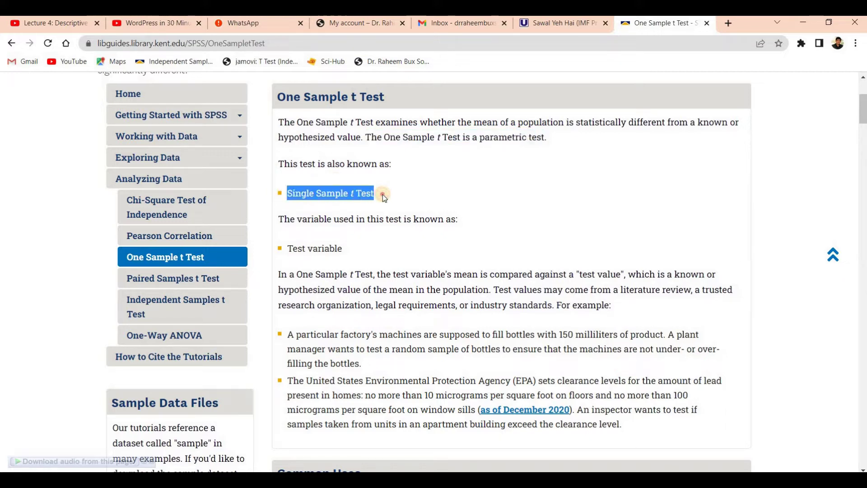
pyautogui.click(294, 247)
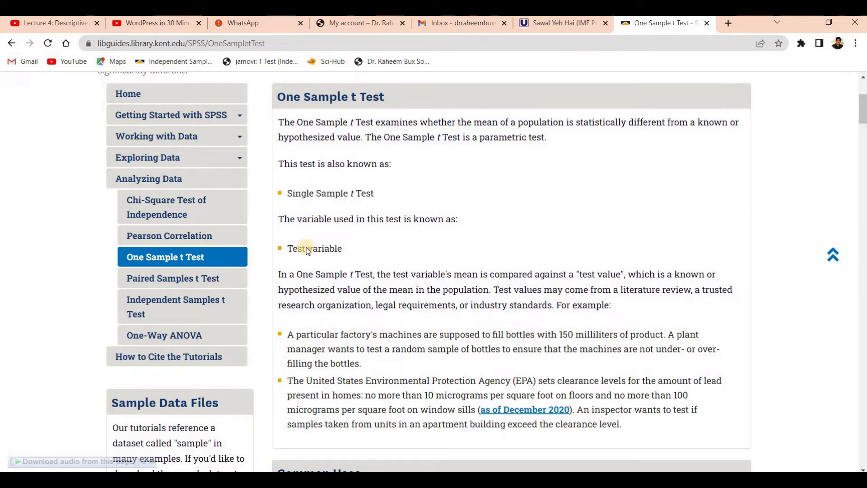
pyautogui.tripleClick(336, 249)
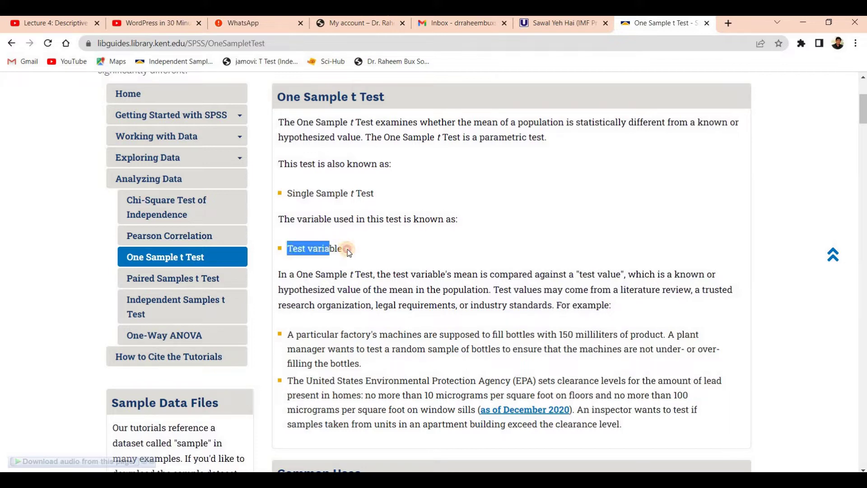
pyautogui.moveTo(277, 276); pyautogui.dragTo(624, 273)
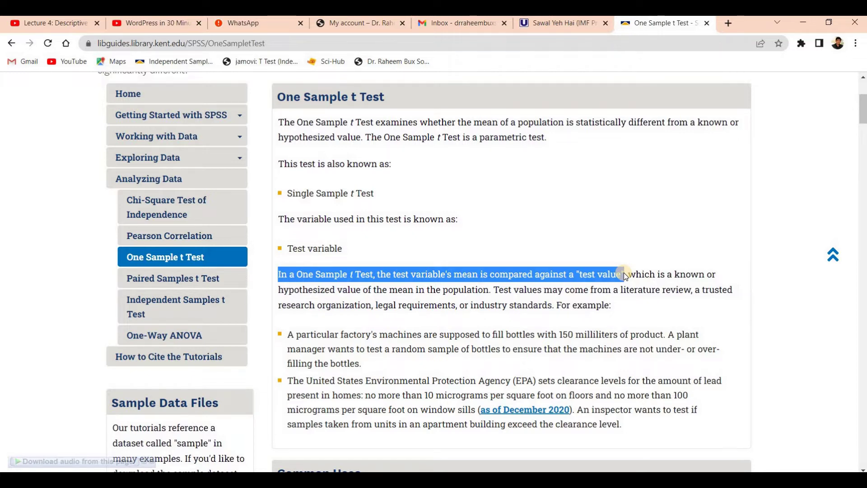
pyautogui.click(534, 305)
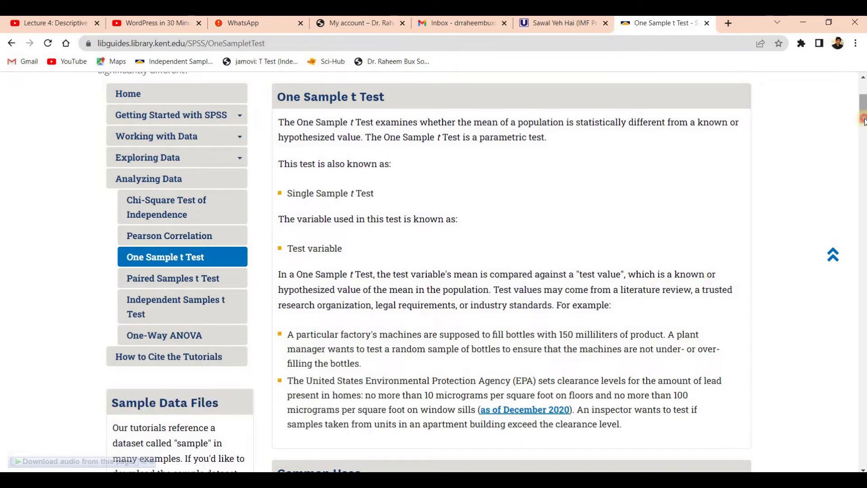
# - Examine the tutorial's data requirements for the one sample t test, along with its hypotheses and test statistic formula
pyautogui.scroll(-3, 863, 140)
pyautogui.scroll(-6, 863, 141)
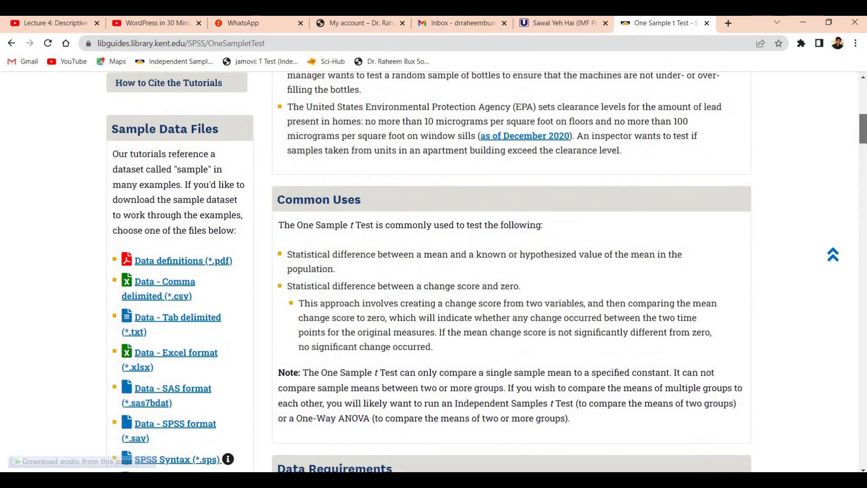
pyautogui.scroll(-1, 863, 160)
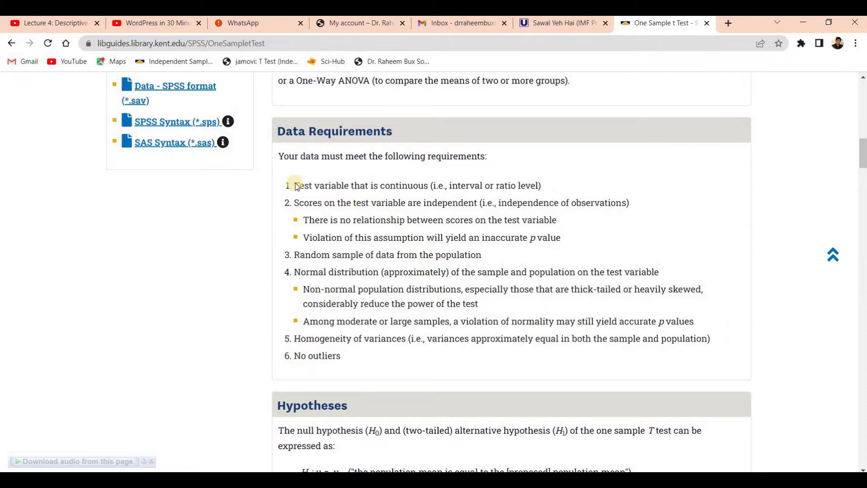
pyautogui.moveTo(294, 185); pyautogui.dragTo(544, 188)
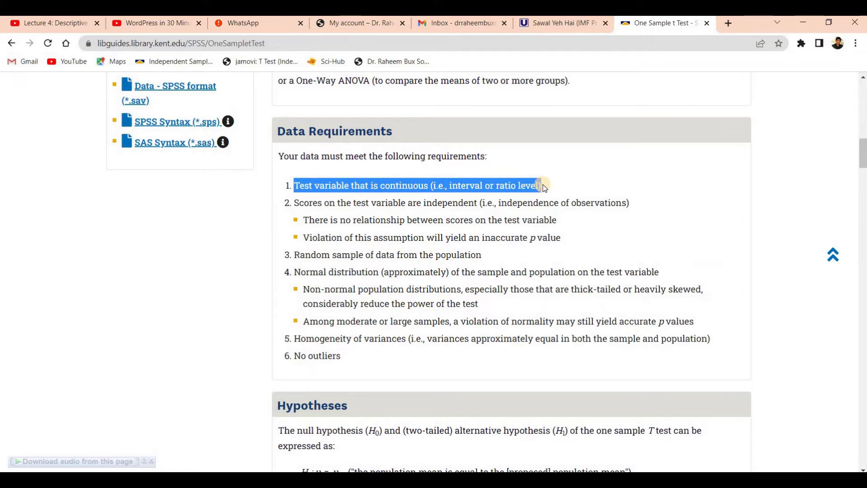
pyautogui.click(564, 215)
pyautogui.moveTo(296, 205); pyautogui.dragTo(477, 204)
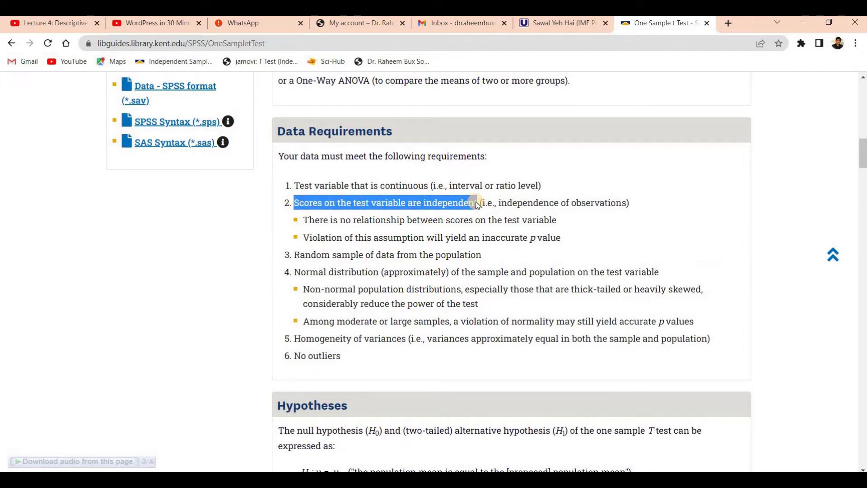
pyautogui.click(363, 270)
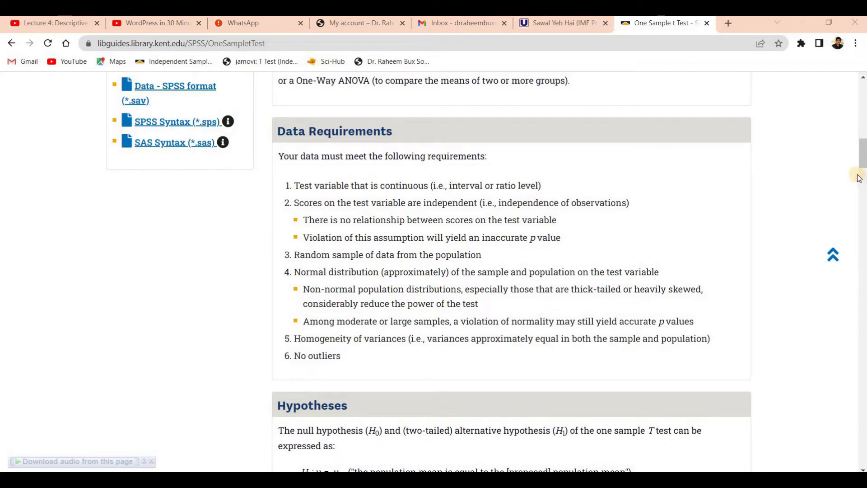
pyautogui.moveTo(863, 173); pyautogui.dragTo(564, 190)
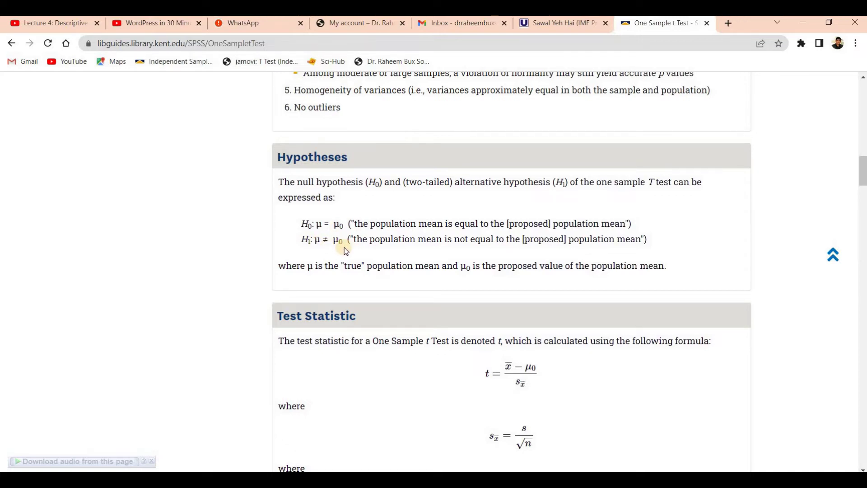
pyautogui.moveTo(467, 355); pyautogui.dragTo(554, 431)
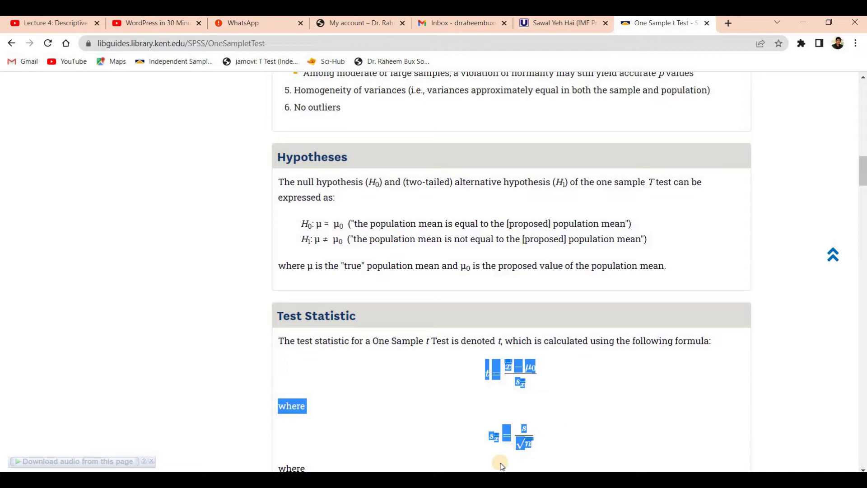
# - Switch to jamovi and open the recent data file "Data for Practice for One-Sample T-Test"
pyautogui.moveTo(483, 480)
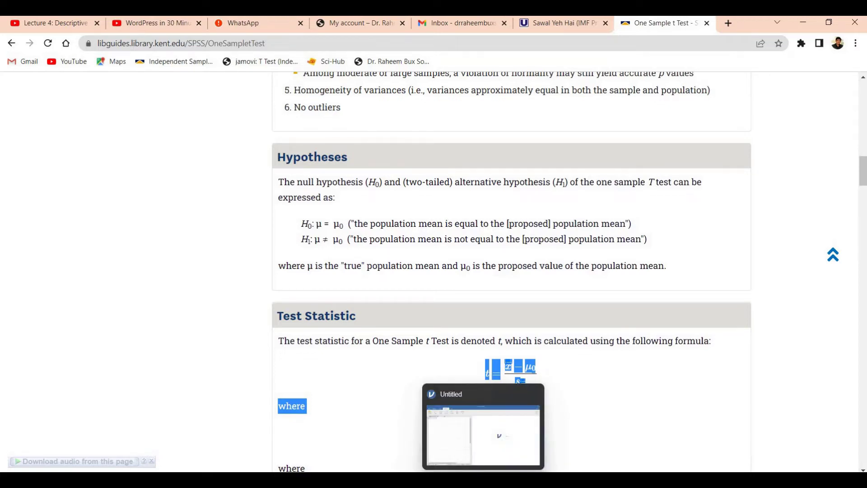
pyautogui.click(483, 435)
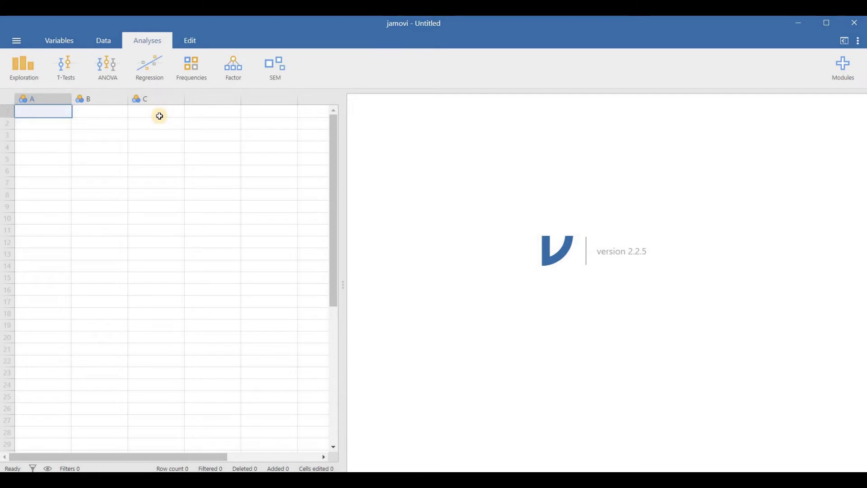
pyautogui.click(15, 40)
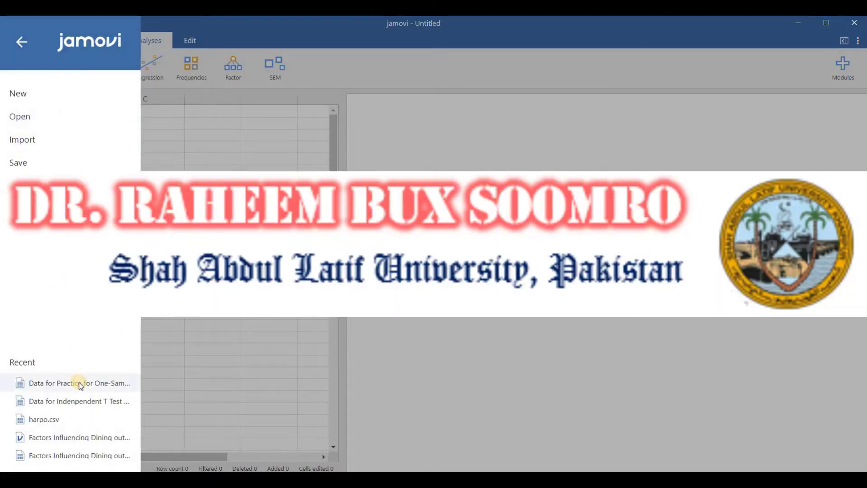
pyautogui.click(79, 383)
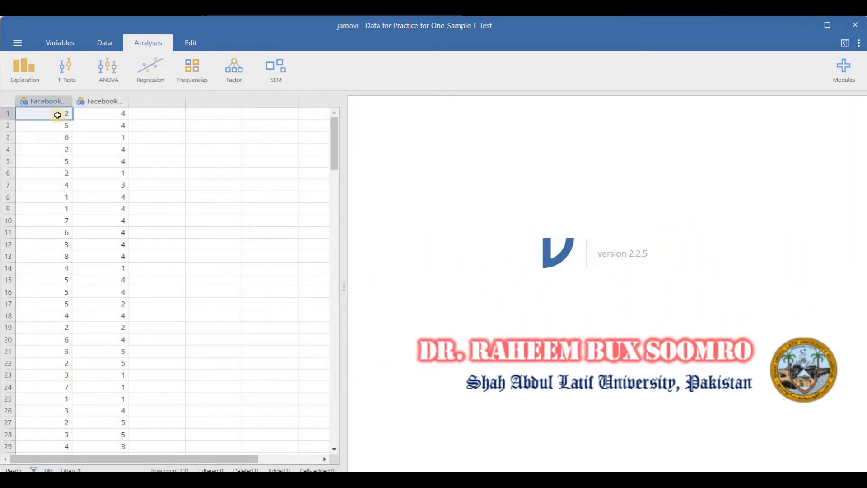
# - Create a One Sample T-Test analysis with Facebook_Hours as the dependent variable
pyautogui.click(67, 70)
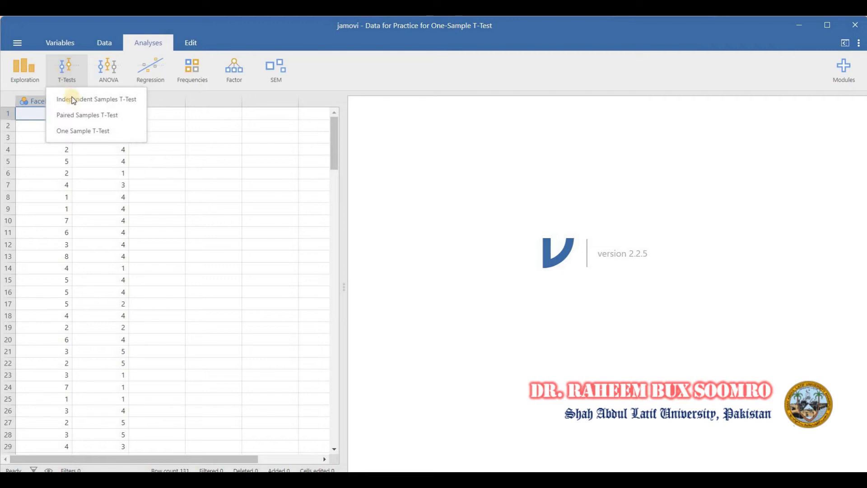
pyautogui.click(85, 133)
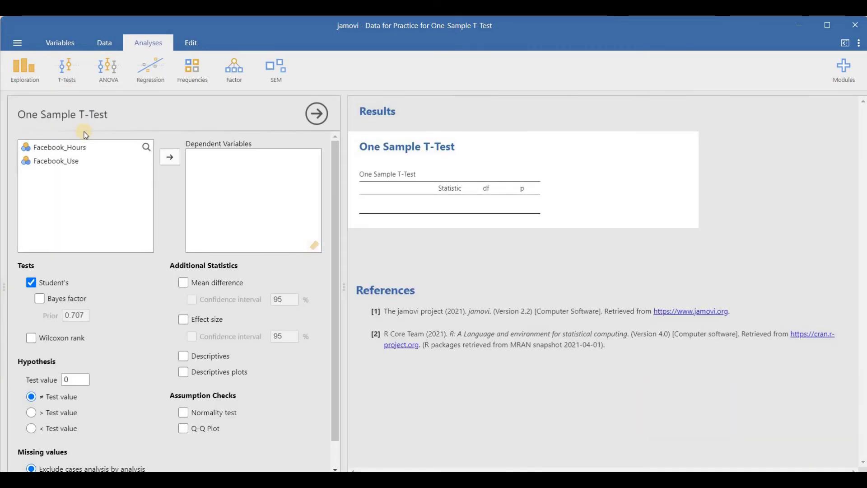
pyautogui.click(71, 151)
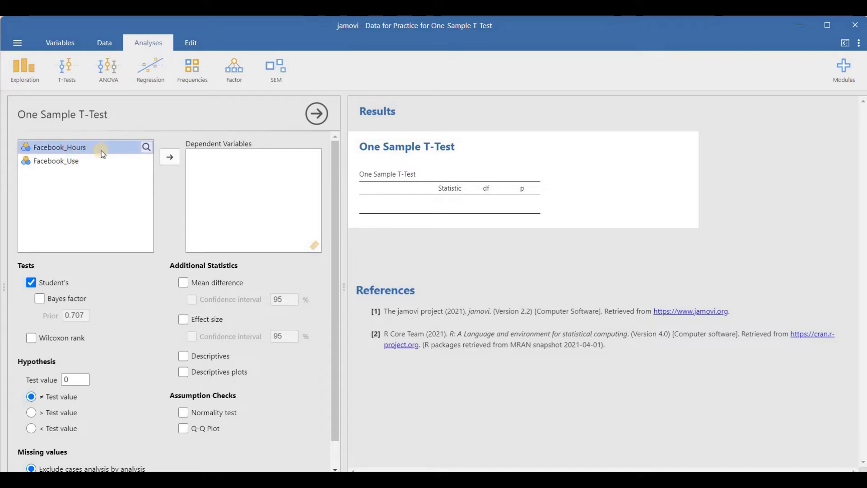
pyautogui.click(169, 158)
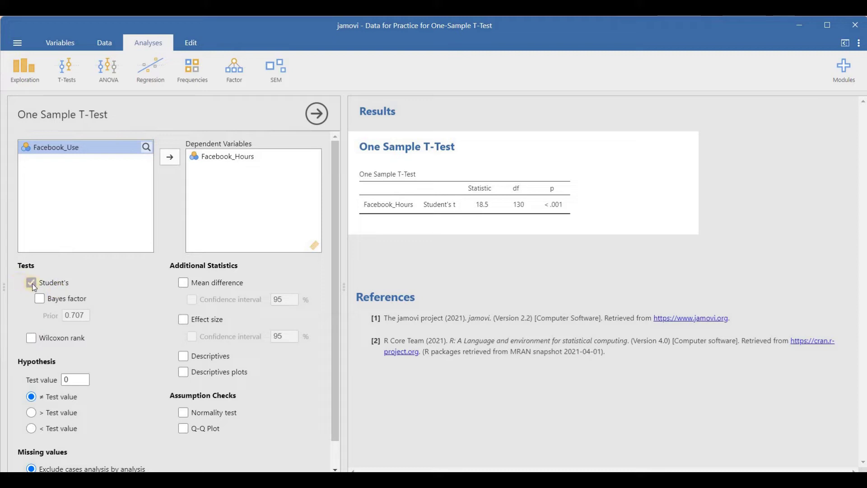
pyautogui.click(77, 84)
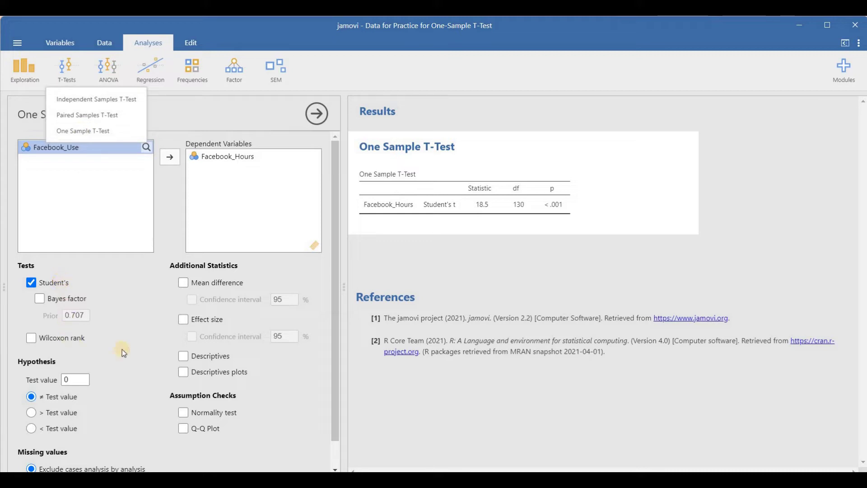
pyautogui.click(121, 312)
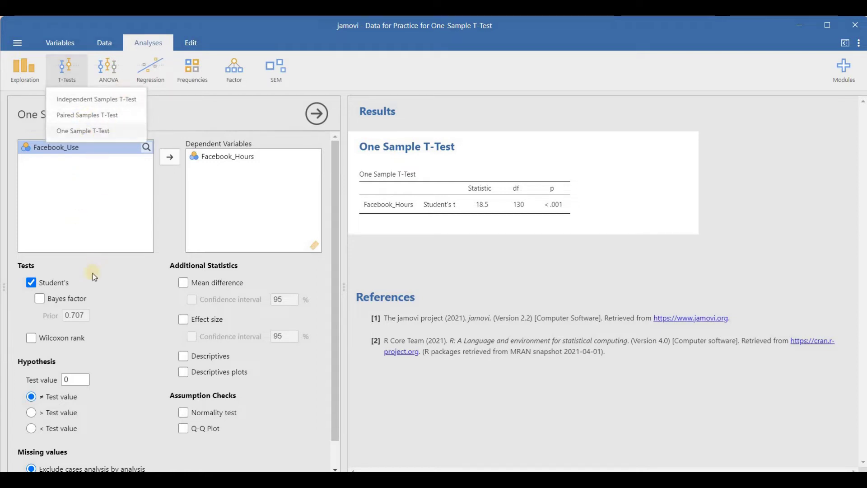
pyautogui.click(111, 344)
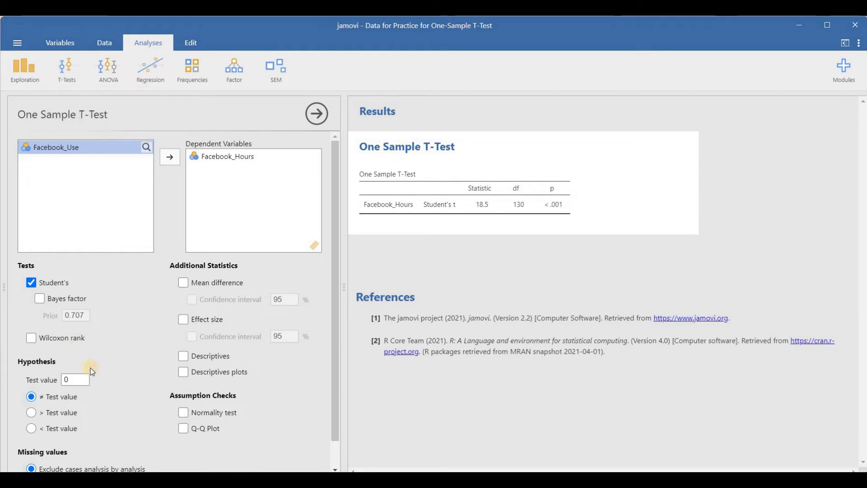
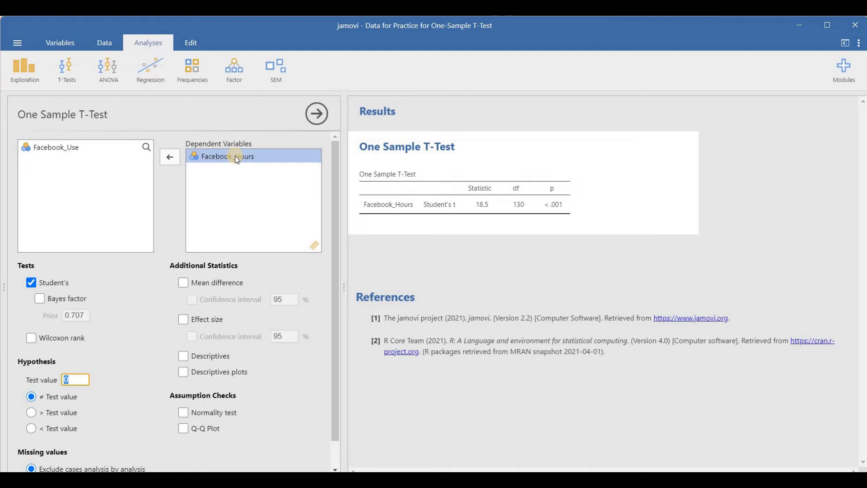
# - Set the hypothesis test value of the one sample t-test to 2
pyautogui.write('2')
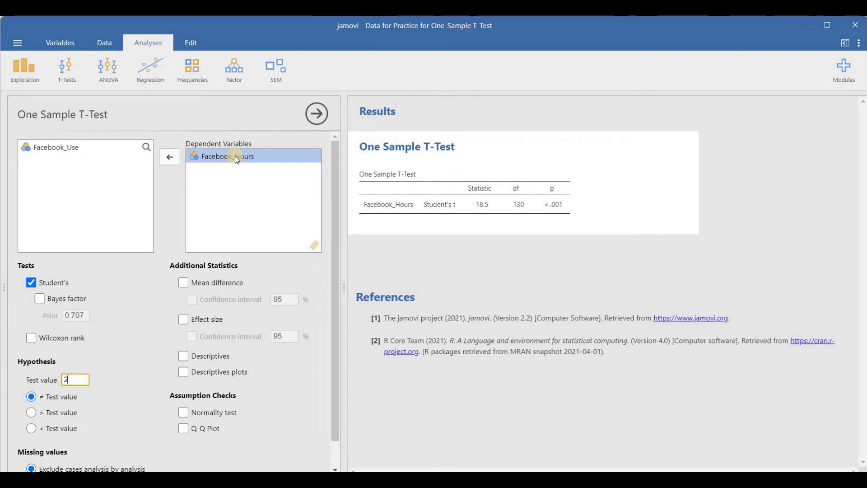
pyautogui.click(161, 344)
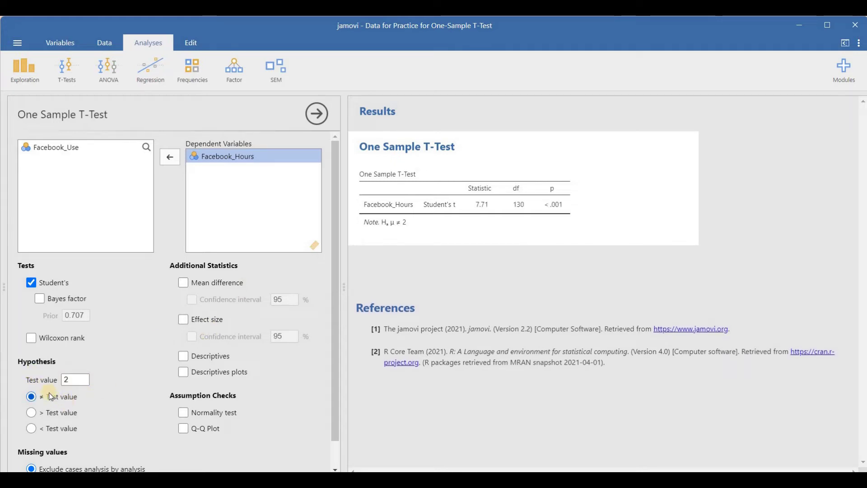
# - Add the mean difference and effect size to the t-test results, each with a 95% confidence interval
pyautogui.click(183, 283)
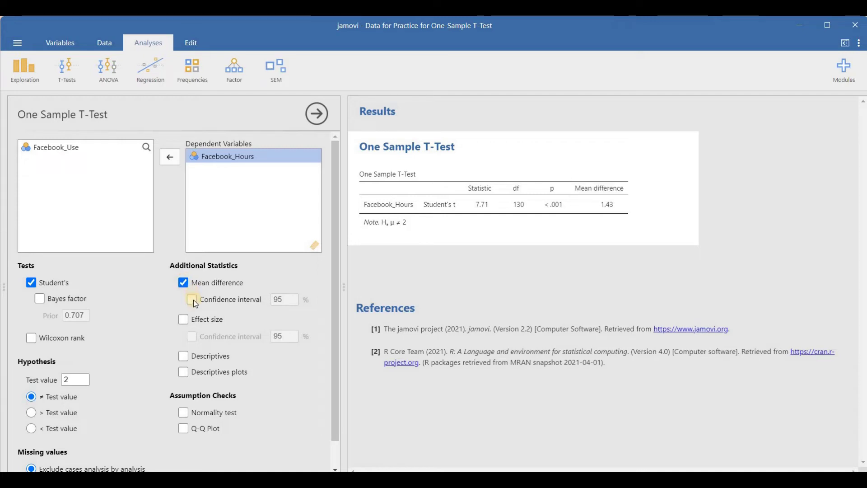
pyautogui.click(194, 299)
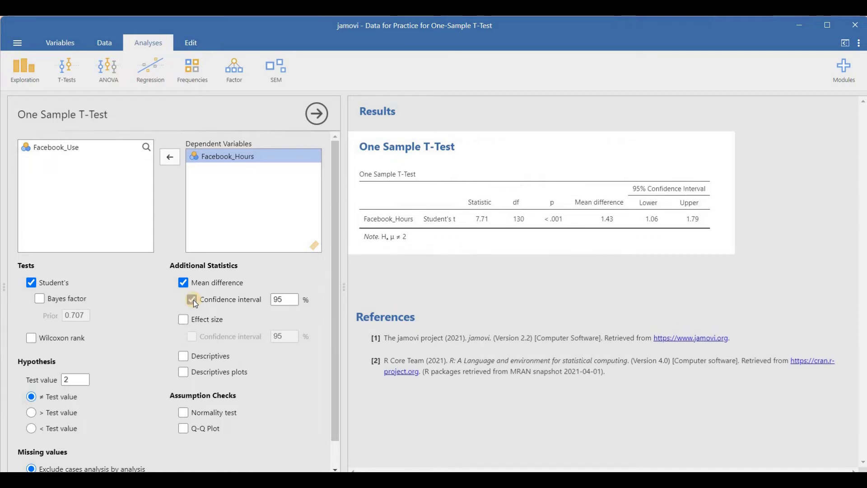
pyautogui.click(182, 320)
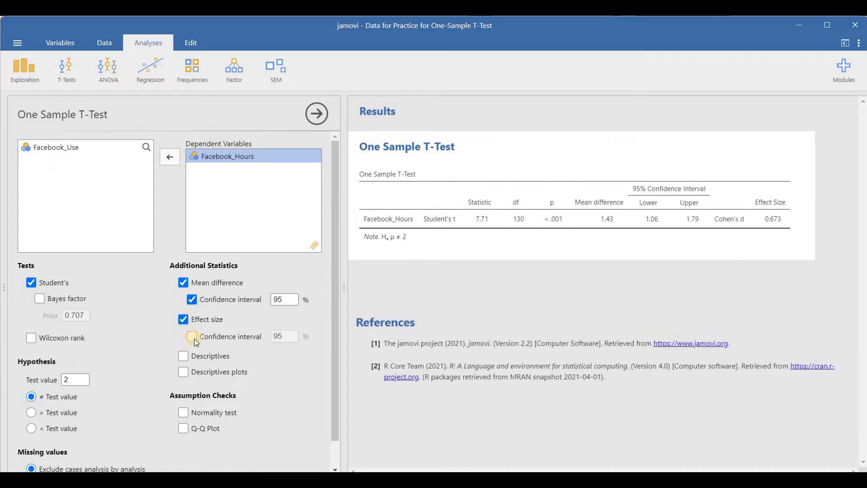
pyautogui.click(192, 337)
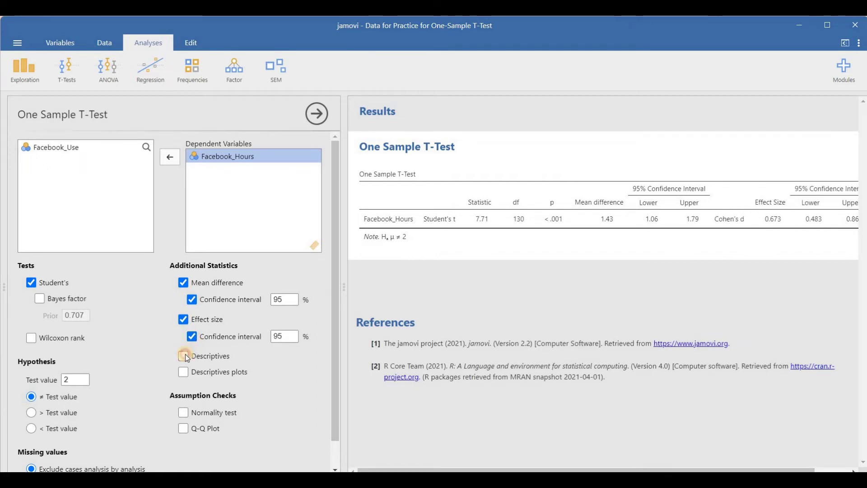
# - Add descriptives, the normality test and a Q-Q plot to the Facebook_Hours one sample t-test results
pyautogui.click(184, 355)
pyautogui.click(183, 412)
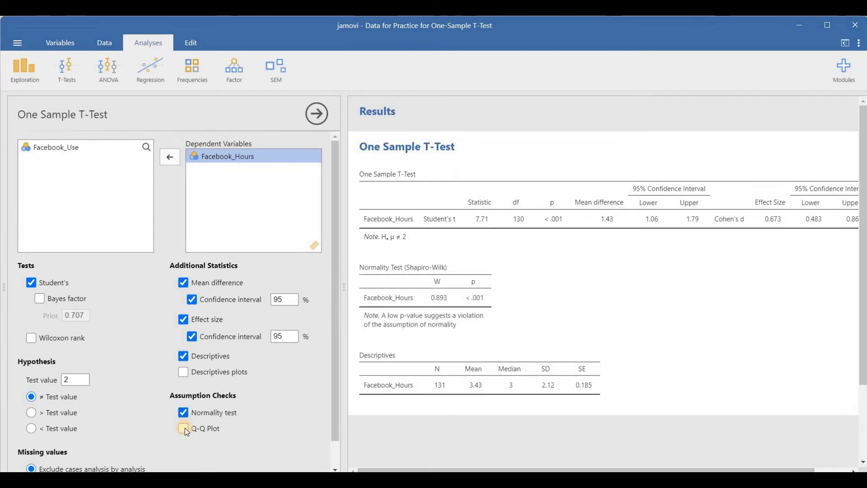
pyautogui.click(184, 428)
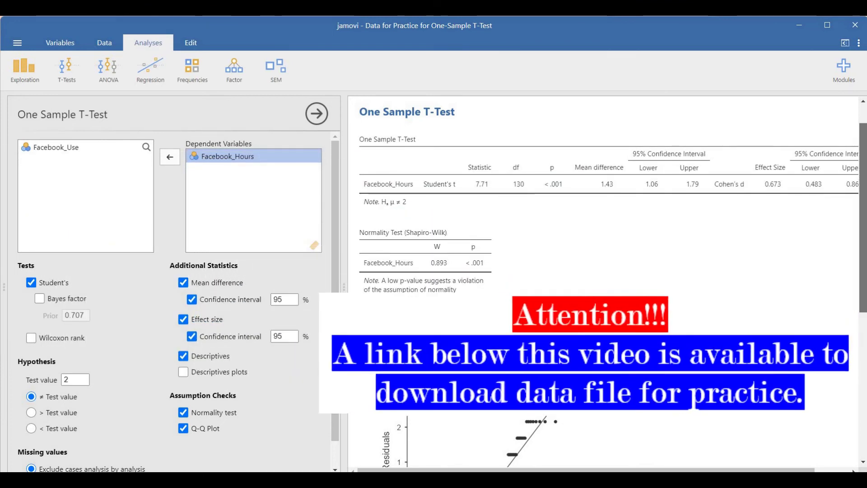
pyautogui.scroll(-3, 835, 257)
pyautogui.scroll(4, 834, 257)
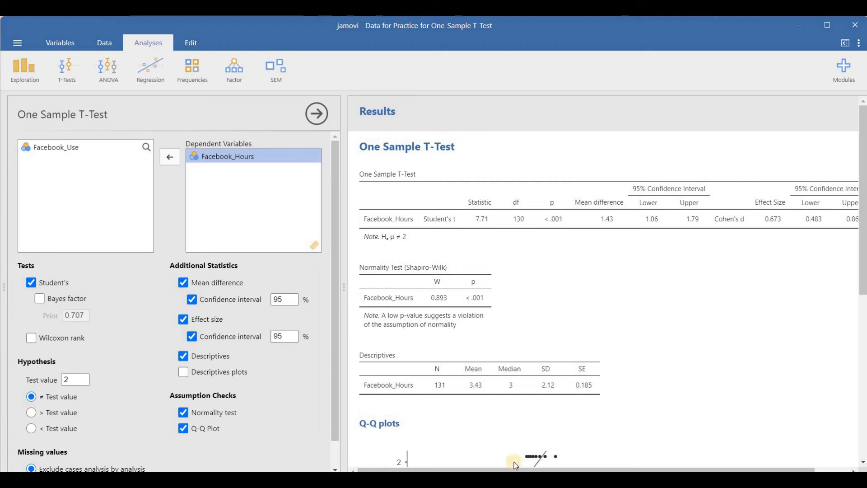
# - Switch to the Word document "One Sample T Test" and compare its annotated result tables with the jamovi output
pyautogui.hotkey('alt', 'Tab')
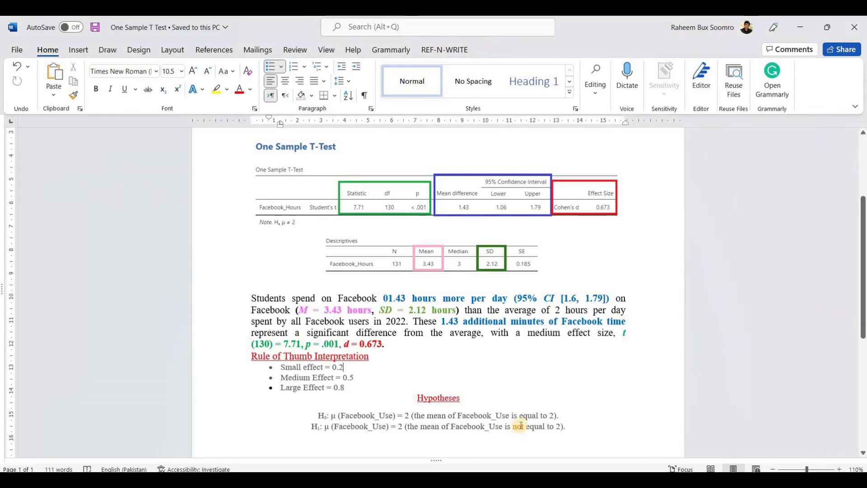
pyautogui.moveTo(483, 479)
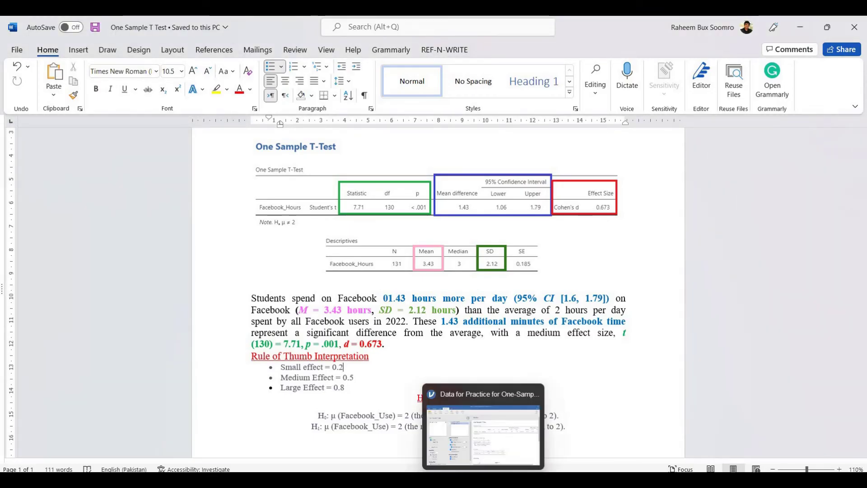
pyautogui.hotkey('alt', 'Tab')
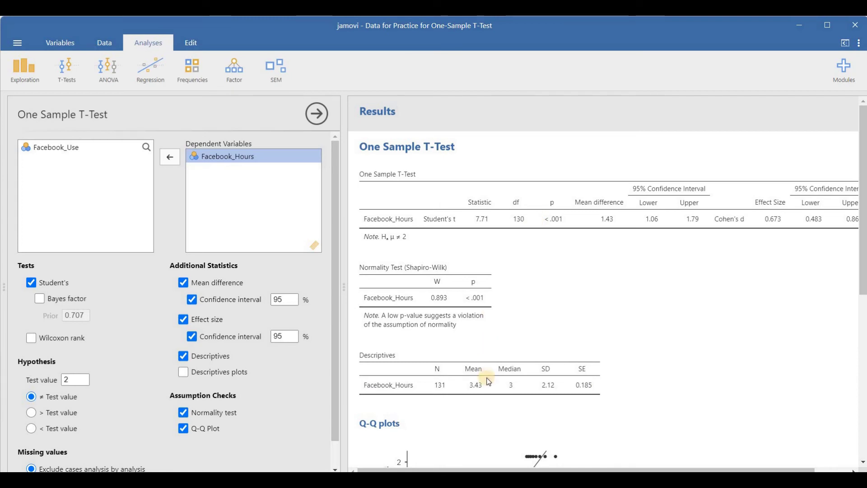
pyautogui.hotkey('alt', 'Tab')
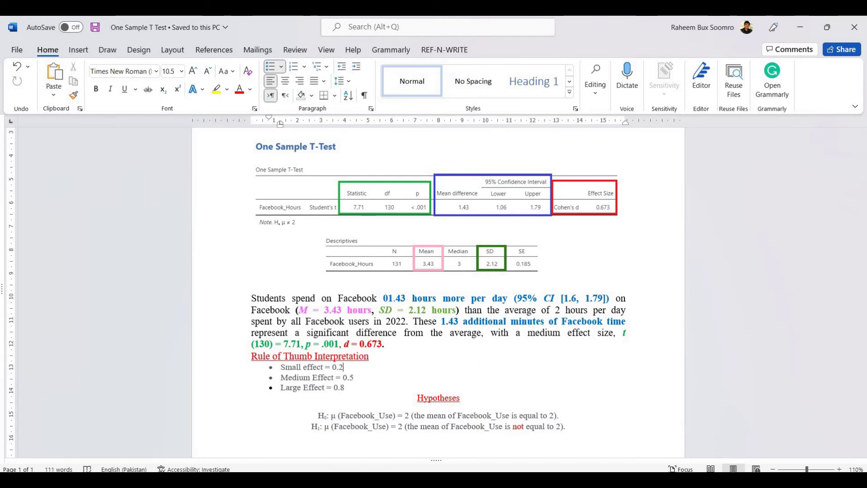
pyautogui.hotkey('alt', 'Tab')
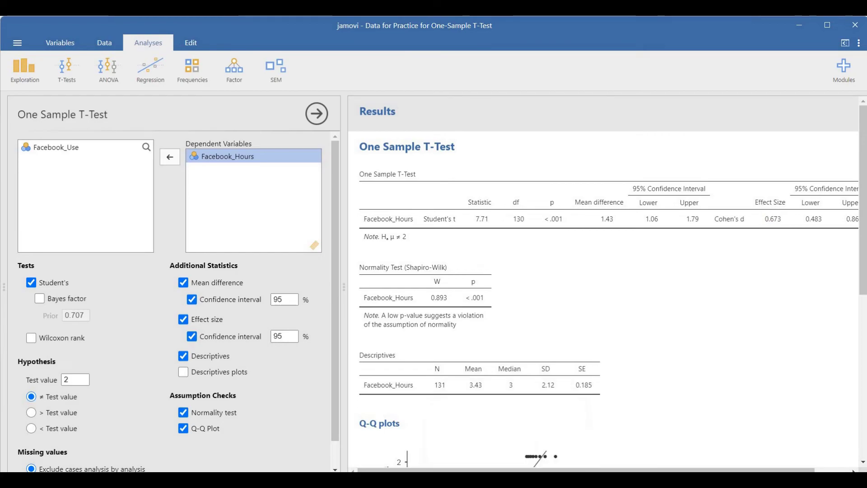
pyautogui.hotkey('alt', 'Tab')
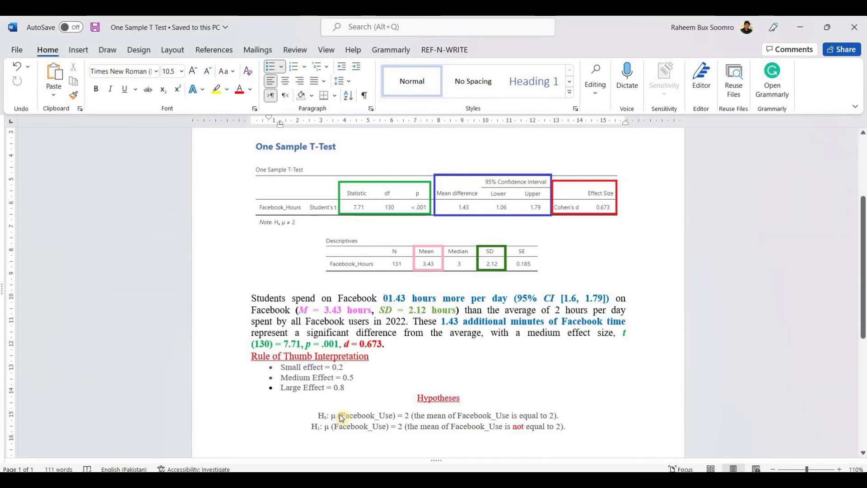
# - Examine the small, medium and large effect size thresholds listed under "Rule of Thumb Interpretation"
pyautogui.tripleClick(348, 361)
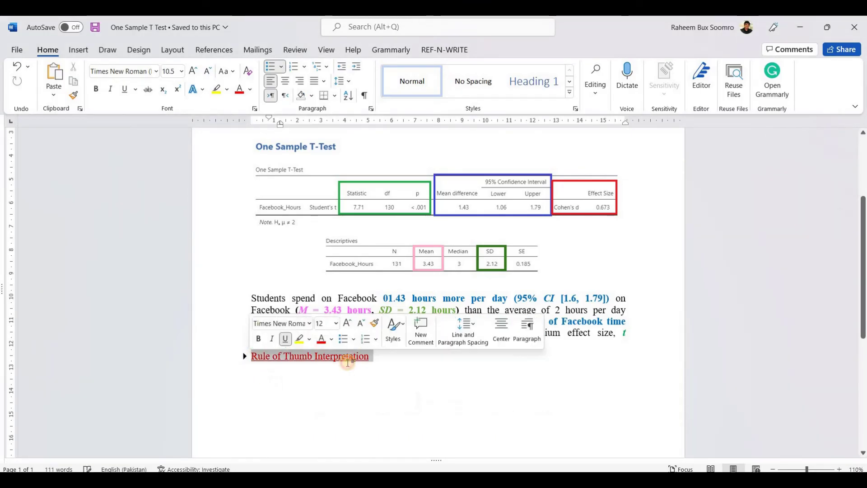
pyautogui.click(347, 361)
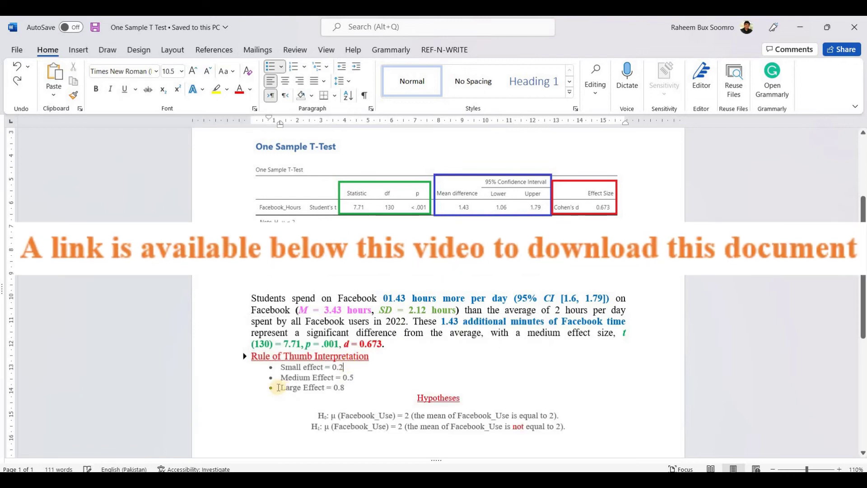
pyautogui.moveTo(280, 366); pyautogui.dragTo(356, 370)
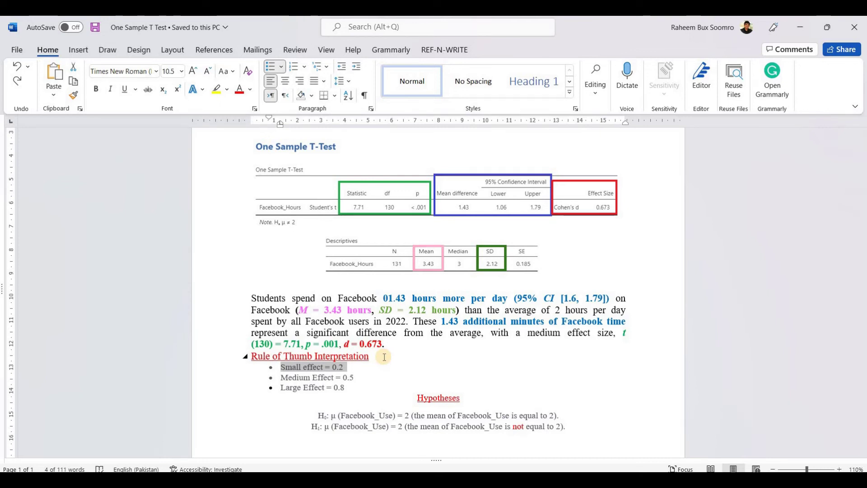
pyautogui.click(280, 376)
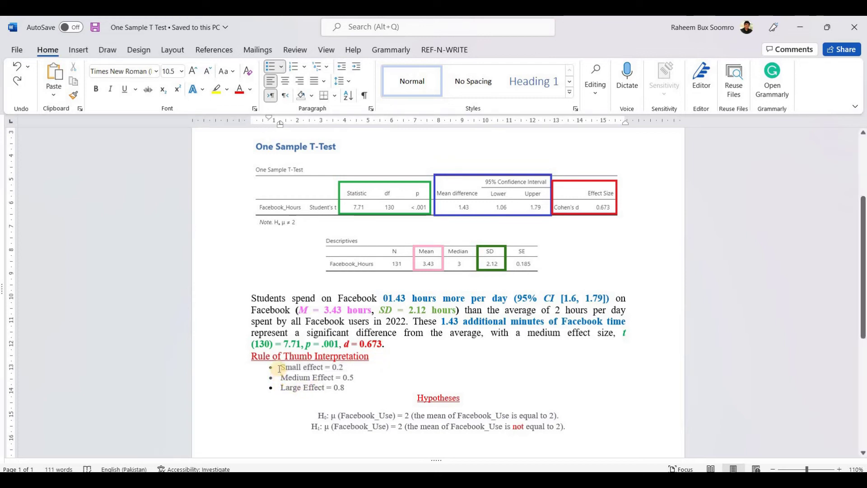
pyautogui.moveTo(282, 367); pyautogui.dragTo(356, 375)
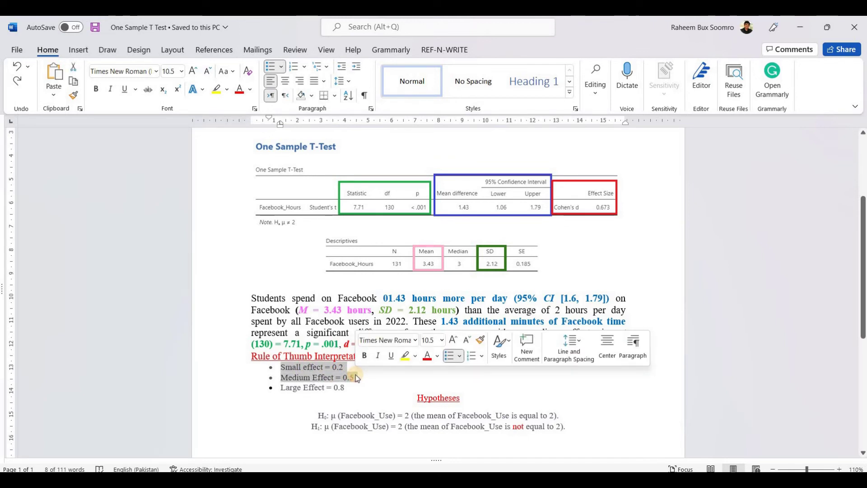
pyautogui.click(369, 390)
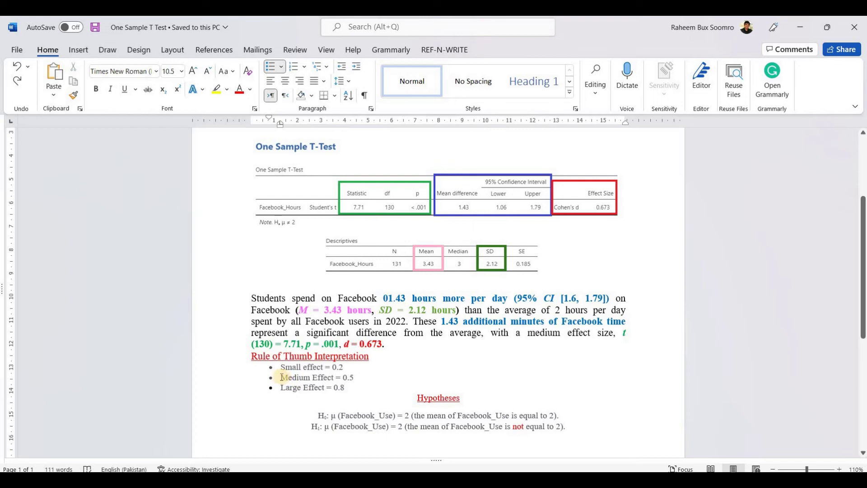
pyautogui.moveTo(280, 377); pyautogui.dragTo(346, 384)
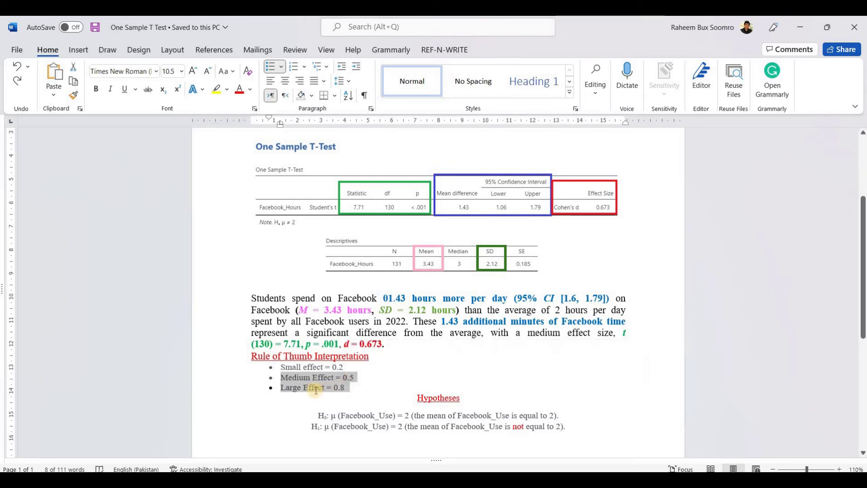
pyautogui.press('Right')
pyautogui.moveTo(280, 387); pyautogui.dragTo(347, 390)
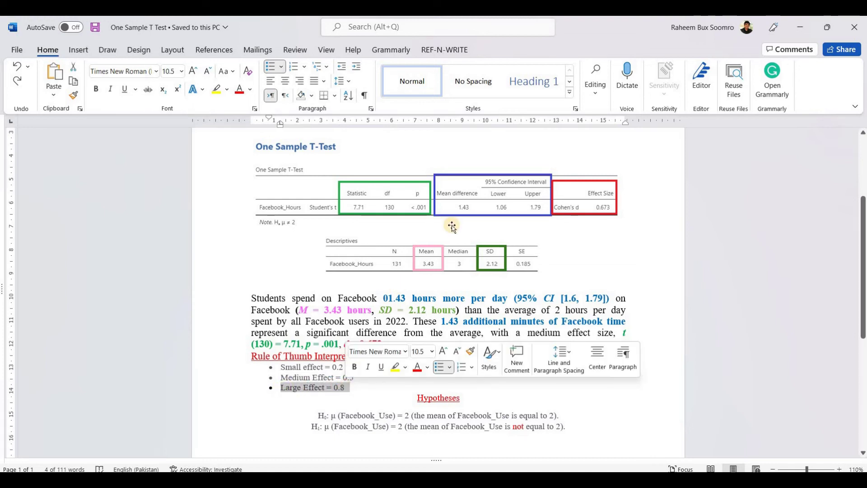
pyautogui.click(599, 306)
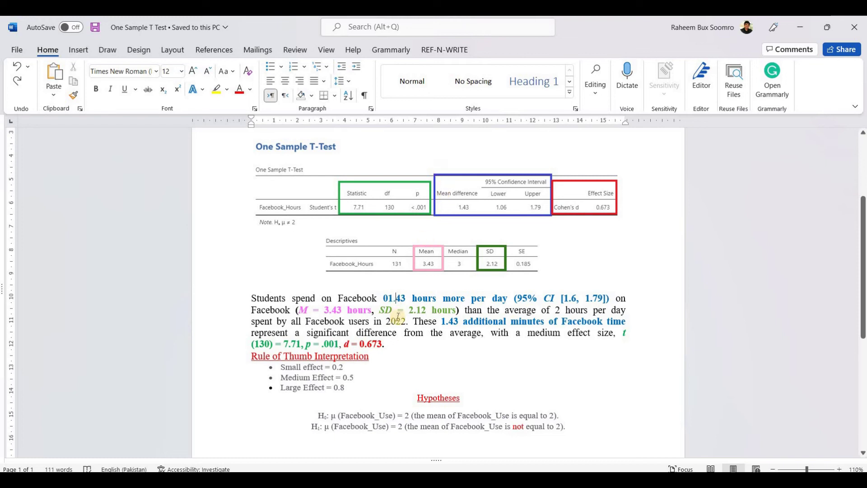
# - Examine the reported difference in daily Facebook hours against the value stated in the null hypothesis
pyautogui.click(396, 298)
pyautogui.moveTo(383, 298); pyautogui.dragTo(505, 300)
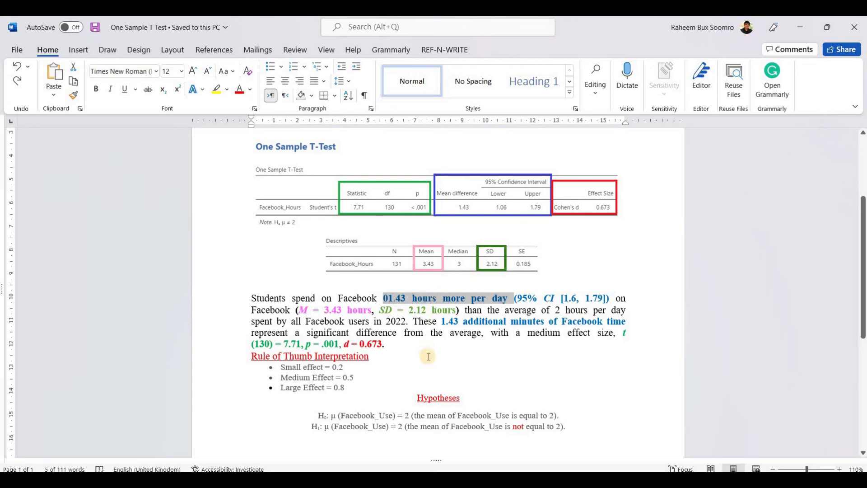
pyautogui.click(409, 417)
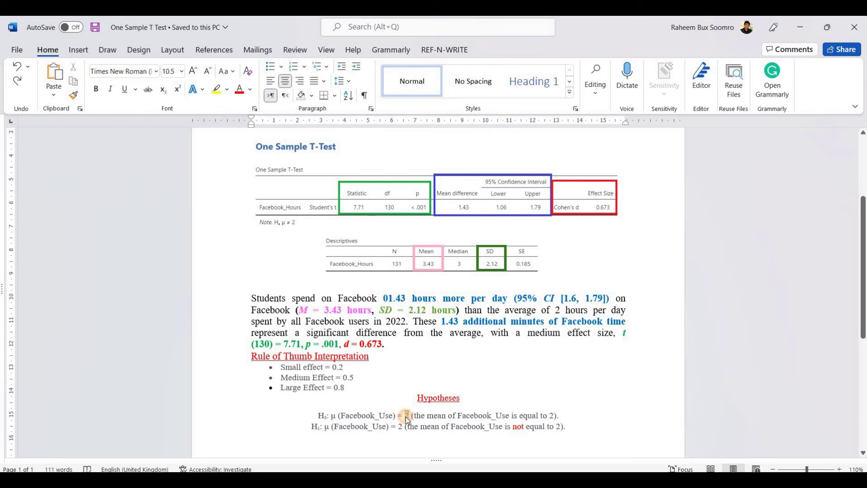
pyautogui.doubleClick(405, 416)
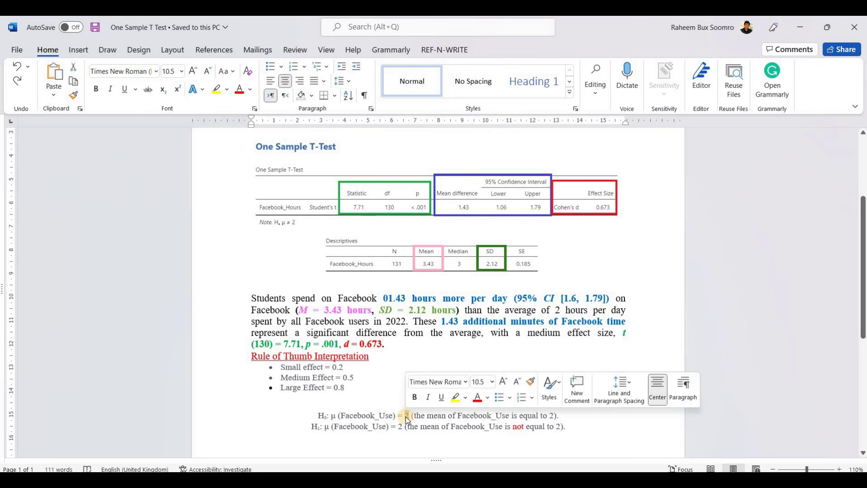
pyautogui.click(411, 358)
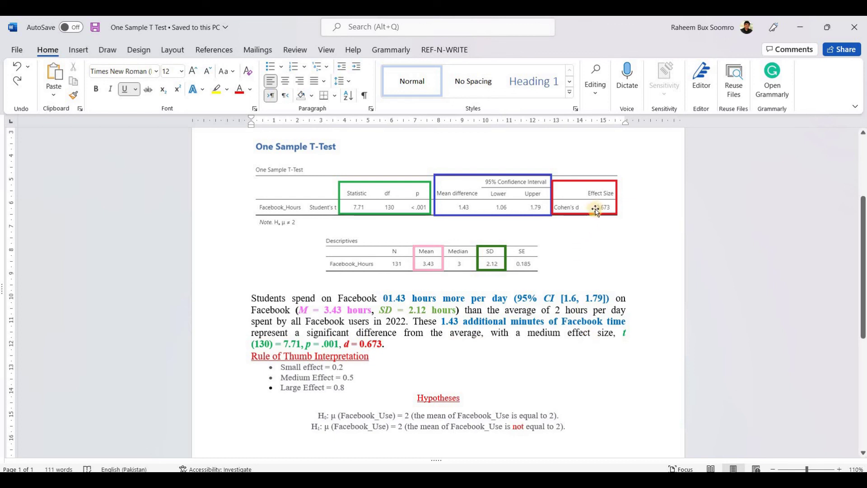
# - Review the effect size thresholds alongside the results write-up paragraph and return to the t-test output in jamovi
pyautogui.moveTo(350, 377); pyautogui.dragTo(348, 387)
pyautogui.click(381, 377)
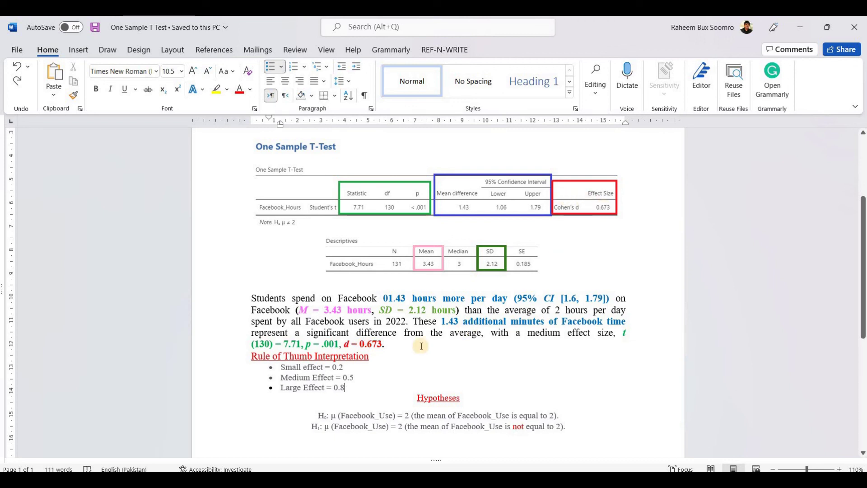
pyautogui.moveTo(293, 320); pyautogui.dragTo(253, 301)
pyautogui.click(461, 370)
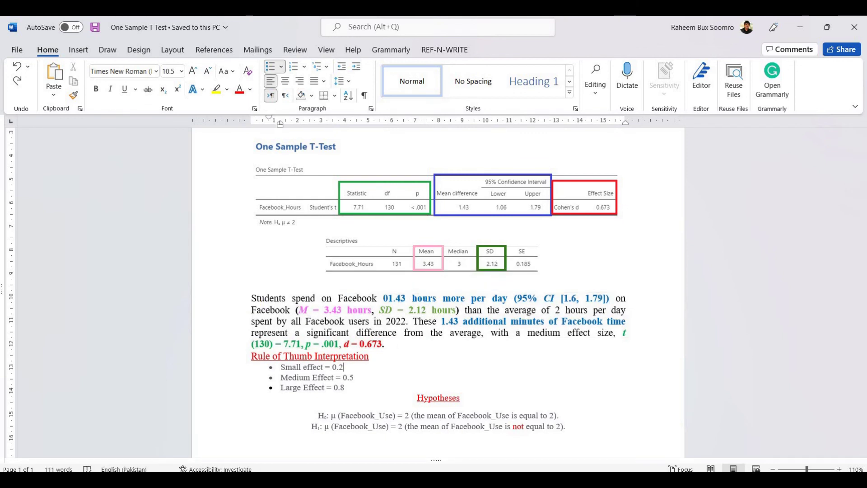
pyautogui.hotkey('alt', 'Tab')
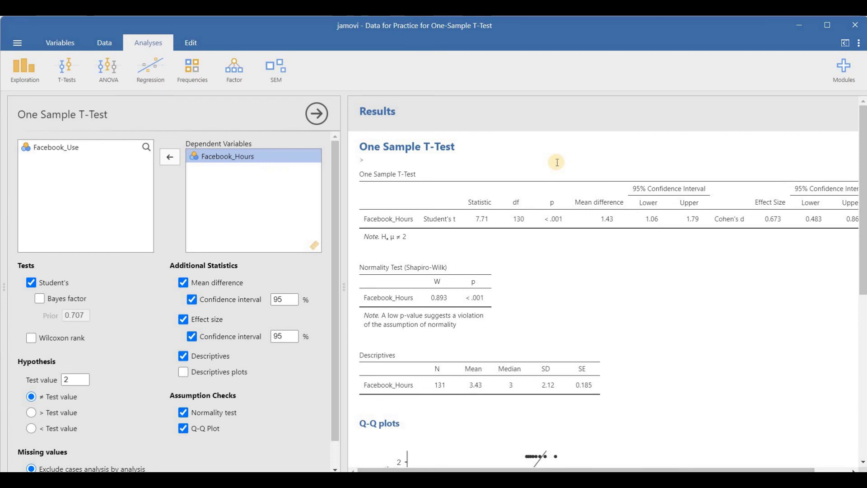